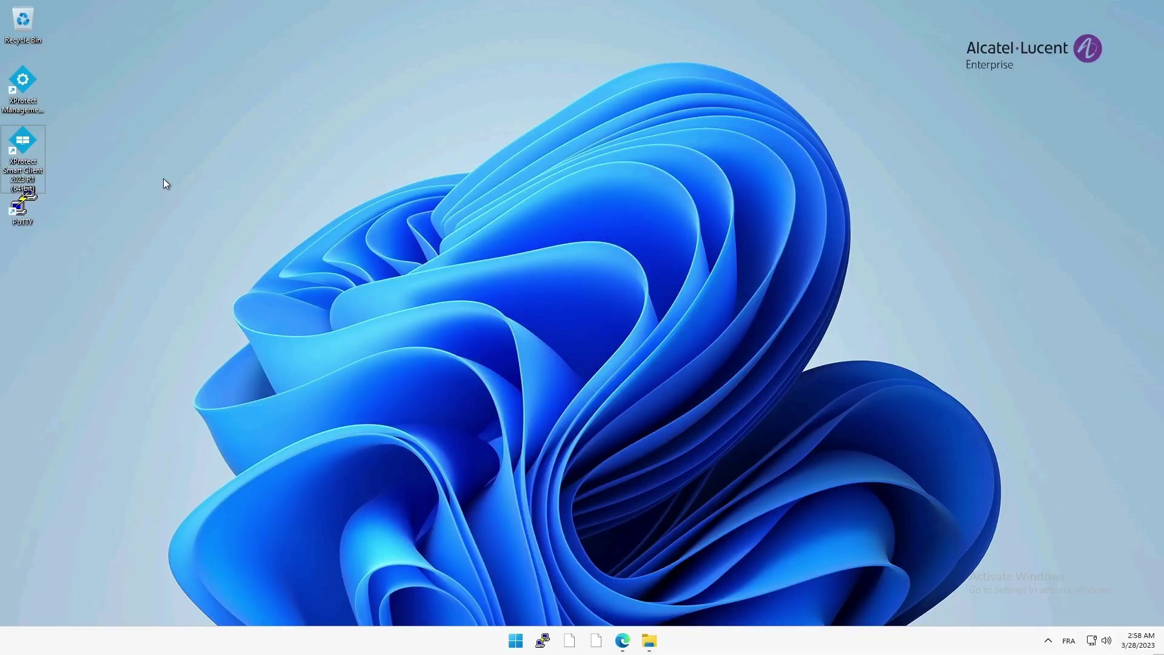
# - Launch the XProtect Management Client and sign in to the management server
pyautogui.click(28, 86)
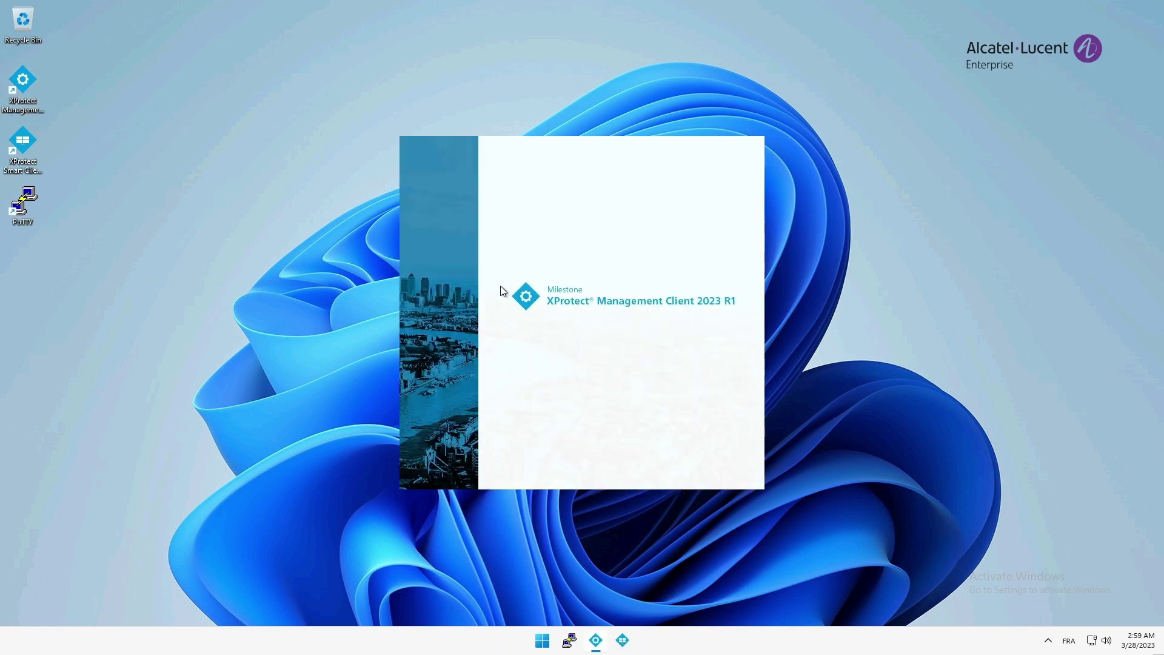
pyautogui.click(577, 438)
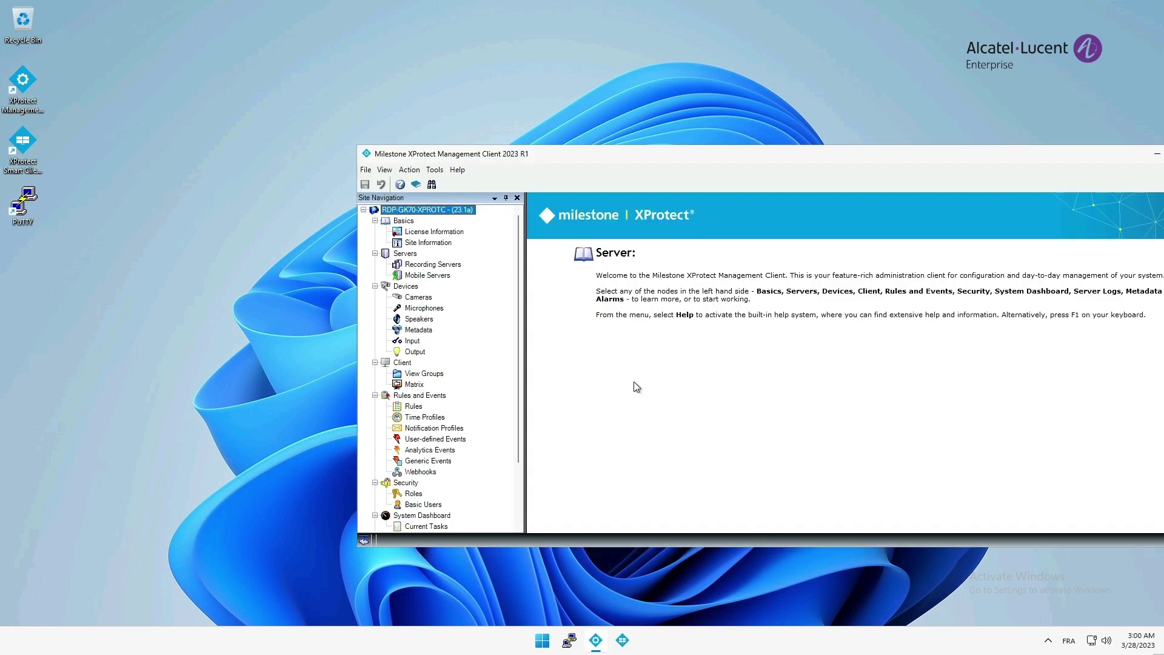
pyautogui.scroll(-1, 458, 372)
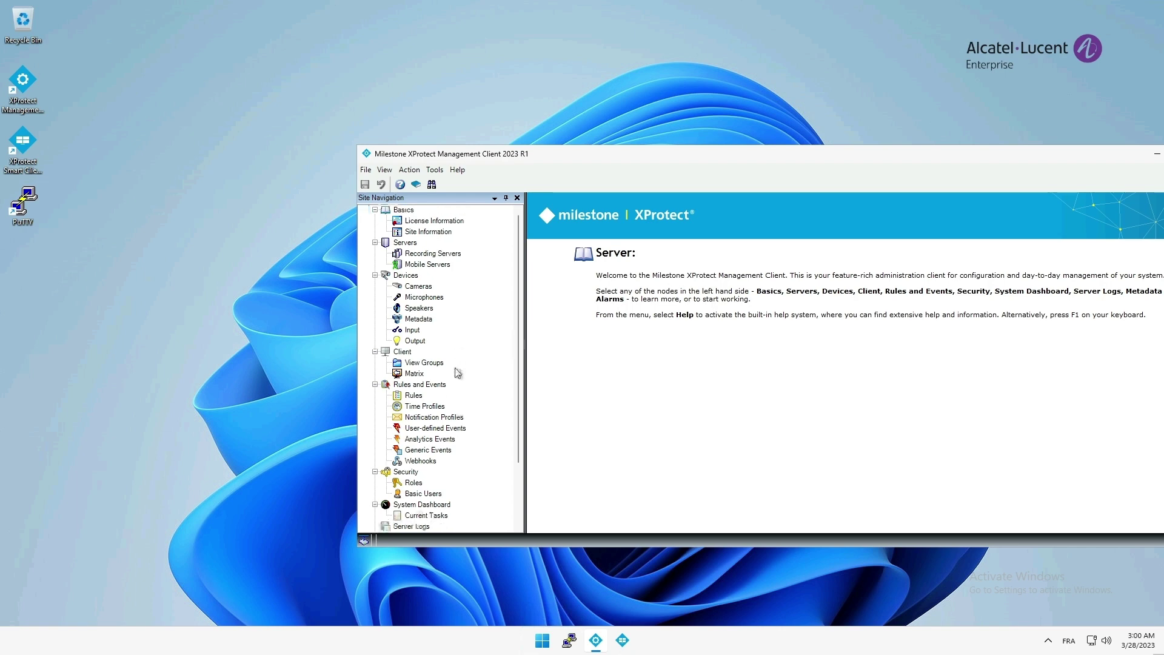
pyautogui.scroll(-2, 458, 372)
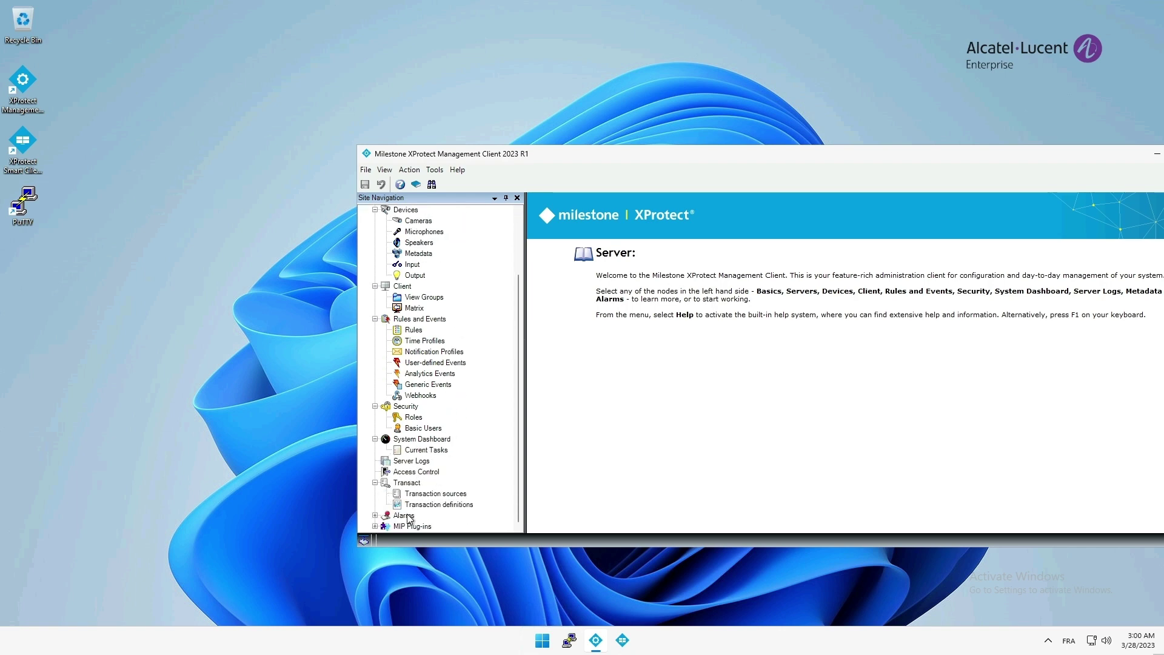
# - Expand MIP Plug-ins > ALE and select the ALE Network root entry
pyautogui.click(413, 526)
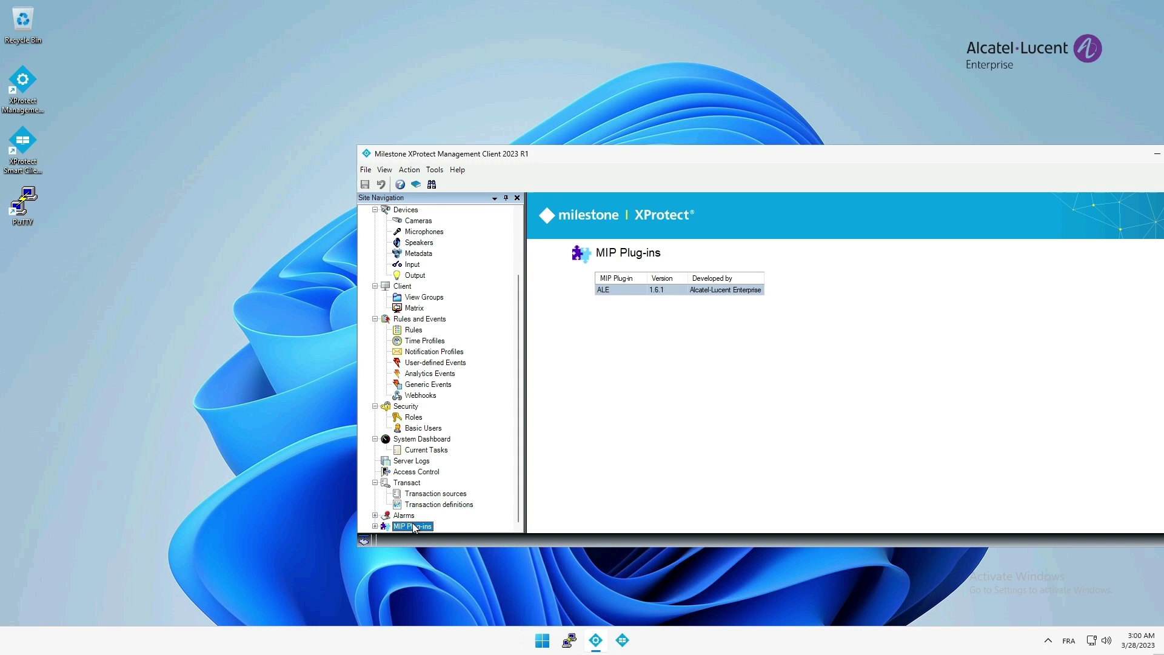
pyautogui.click(375, 526)
pyautogui.doubleClick(411, 527)
pyautogui.click(436, 526)
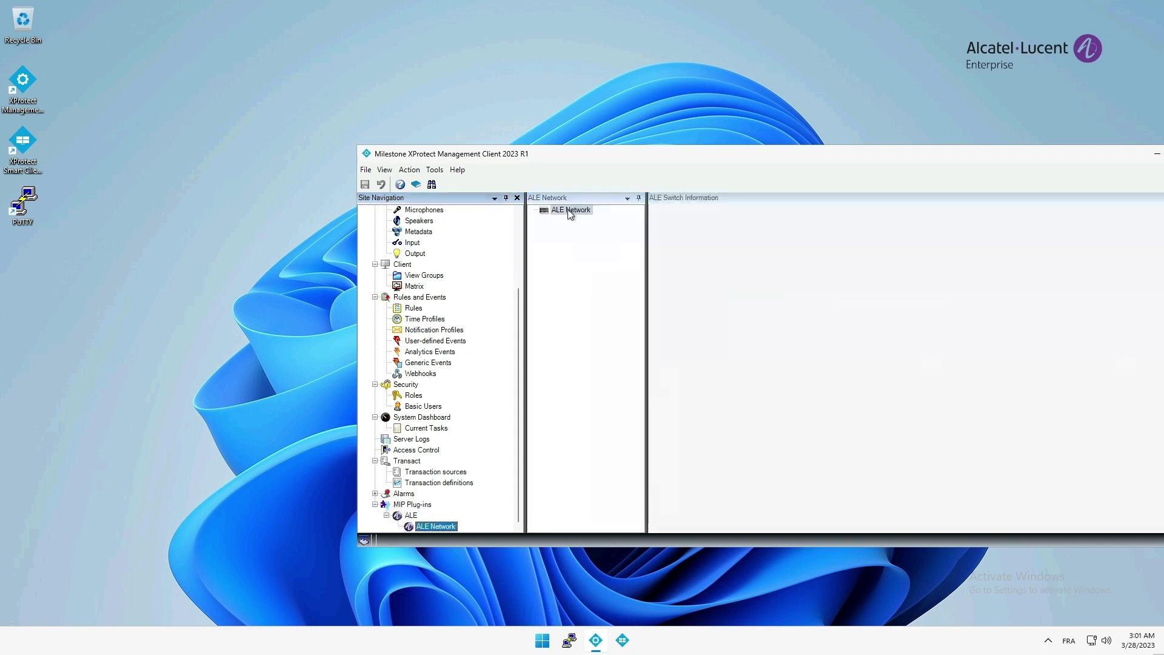
pyautogui.click(568, 210)
# - Create a new switch under ALE Network with Add New..
pyautogui.rightClick(568, 211)
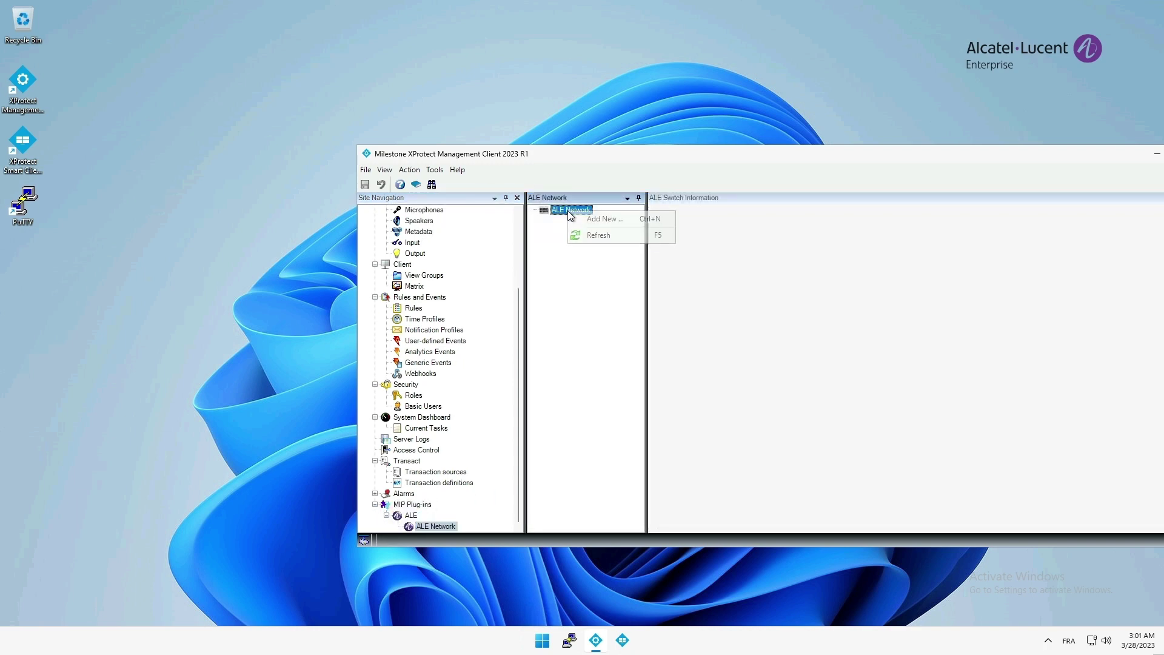
pyautogui.click(586, 220)
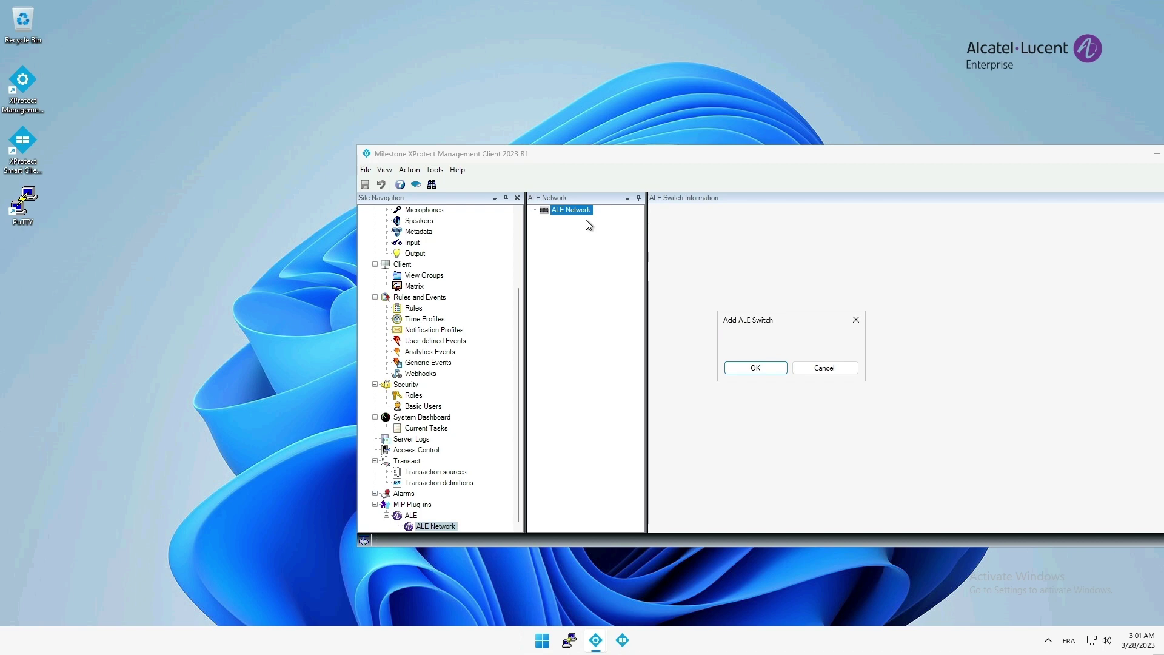
pyautogui.click(746, 366)
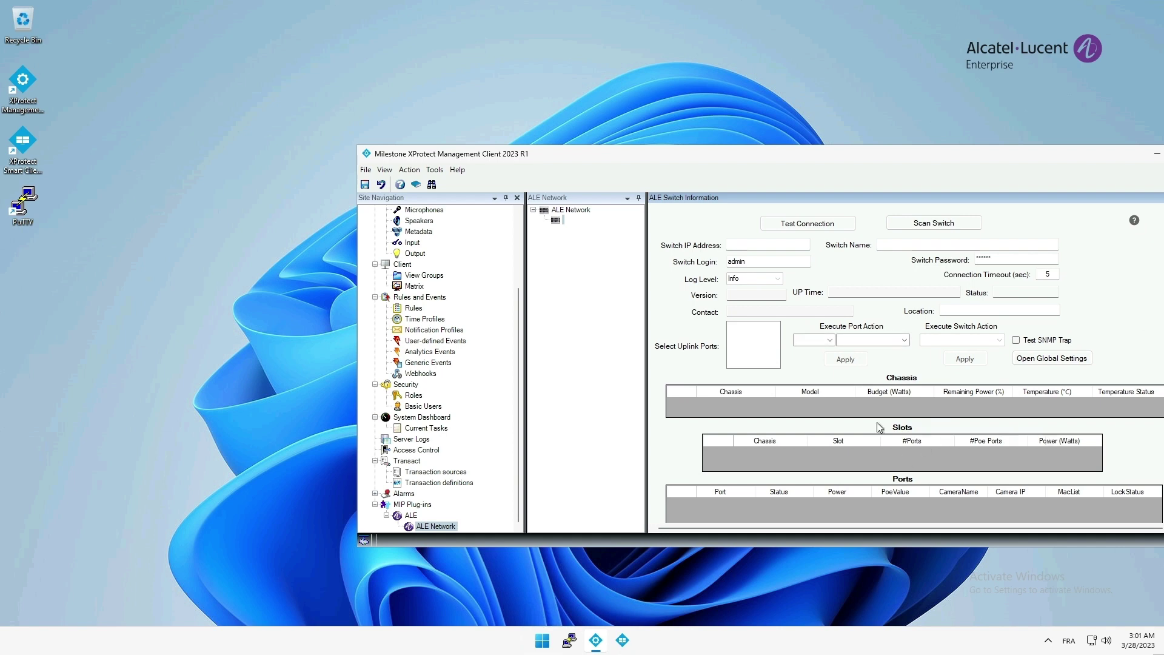
# - Enter IP 192.168.7.16, name ALE and the switch password, then save the changes
pyautogui.click(770, 244)
pyautogui.write('192.168.7.16')
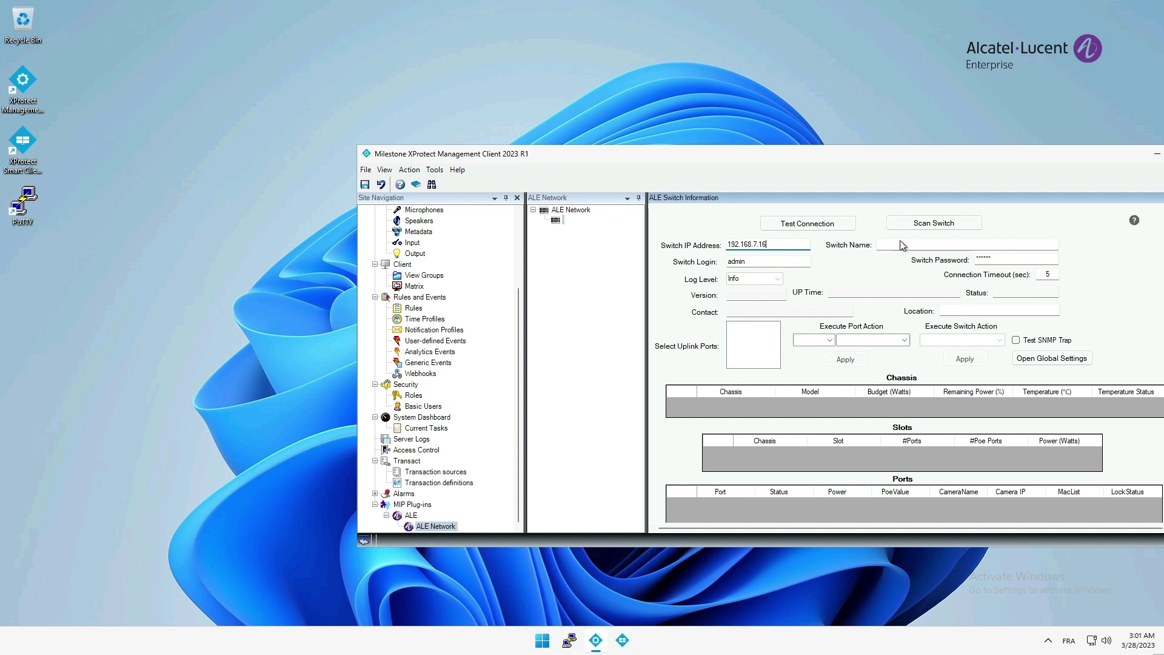
pyautogui.click(903, 245)
pyautogui.write('ALE')
pyautogui.press('Tab')
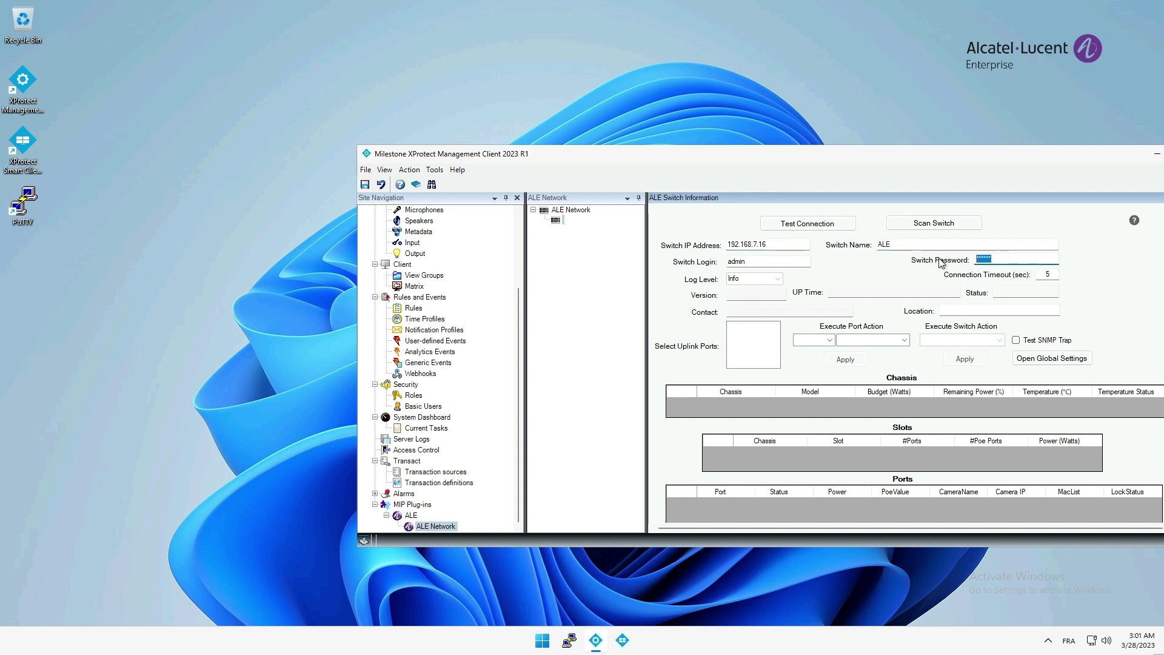
pyautogui.write('********')
pyautogui.click(577, 211)
pyautogui.click(806, 371)
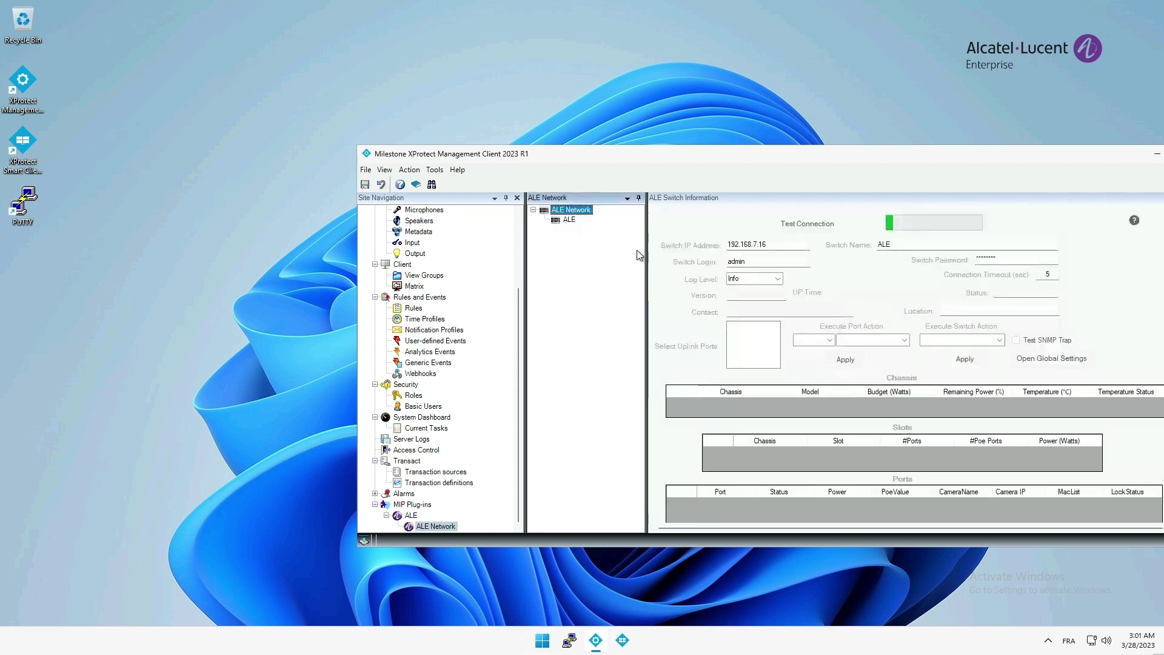
# - Test the connection to switch ALE and acknowledge the 'Switch Connection OK!' message
pyautogui.click(799, 224)
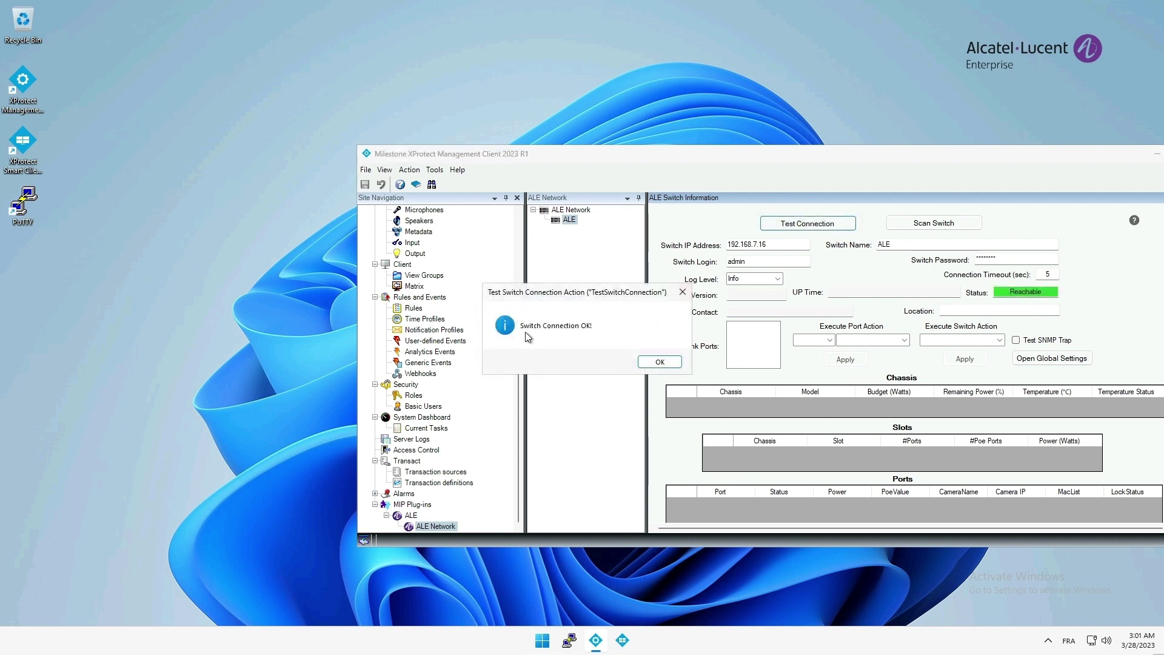
pyautogui.click(656, 361)
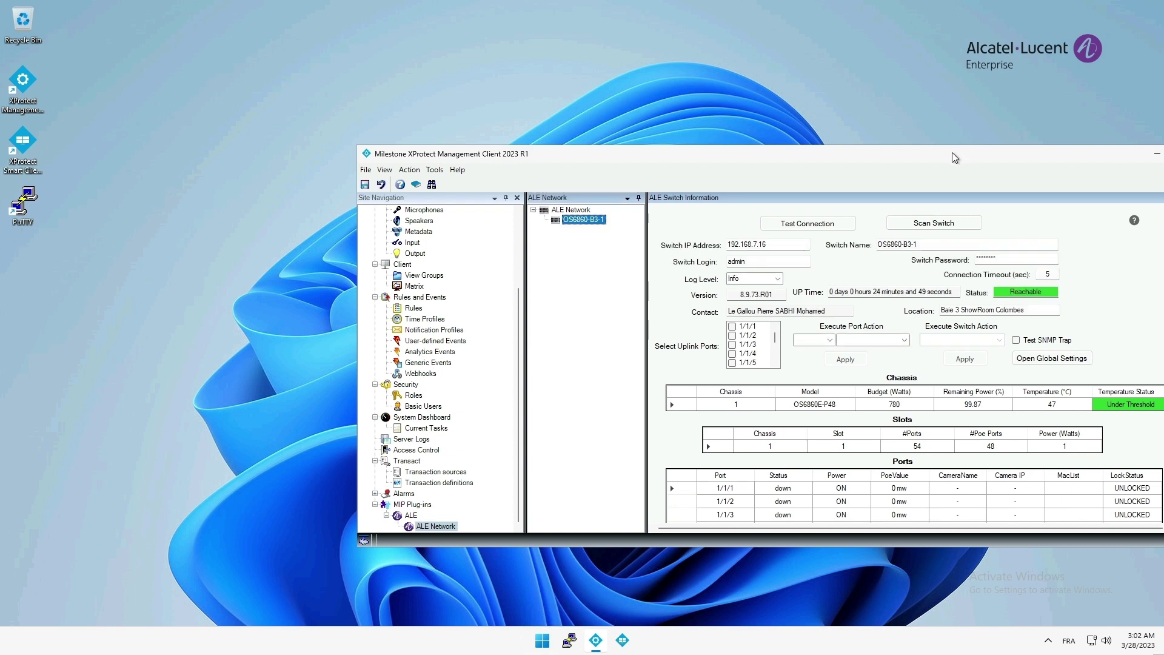
# - Maximise the window, check port 1/1/5's PoE value, and choose 1/1/5 for a port action
pyautogui.moveTo(951, 157); pyautogui.dragTo(846, 115)
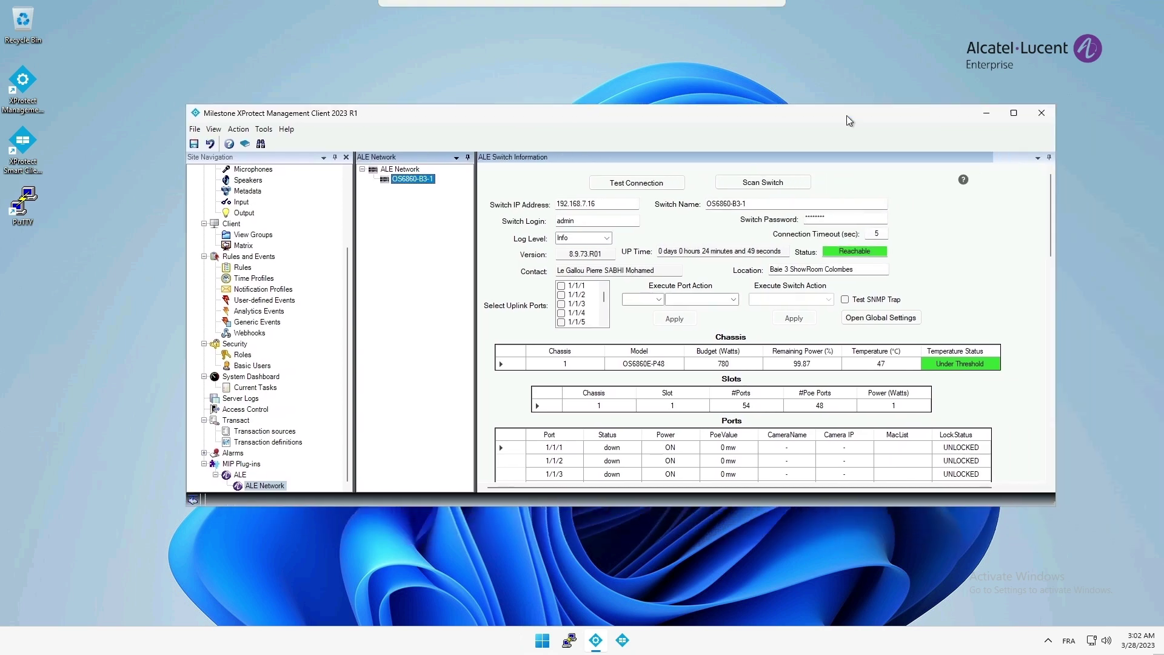
pyautogui.click(1012, 115)
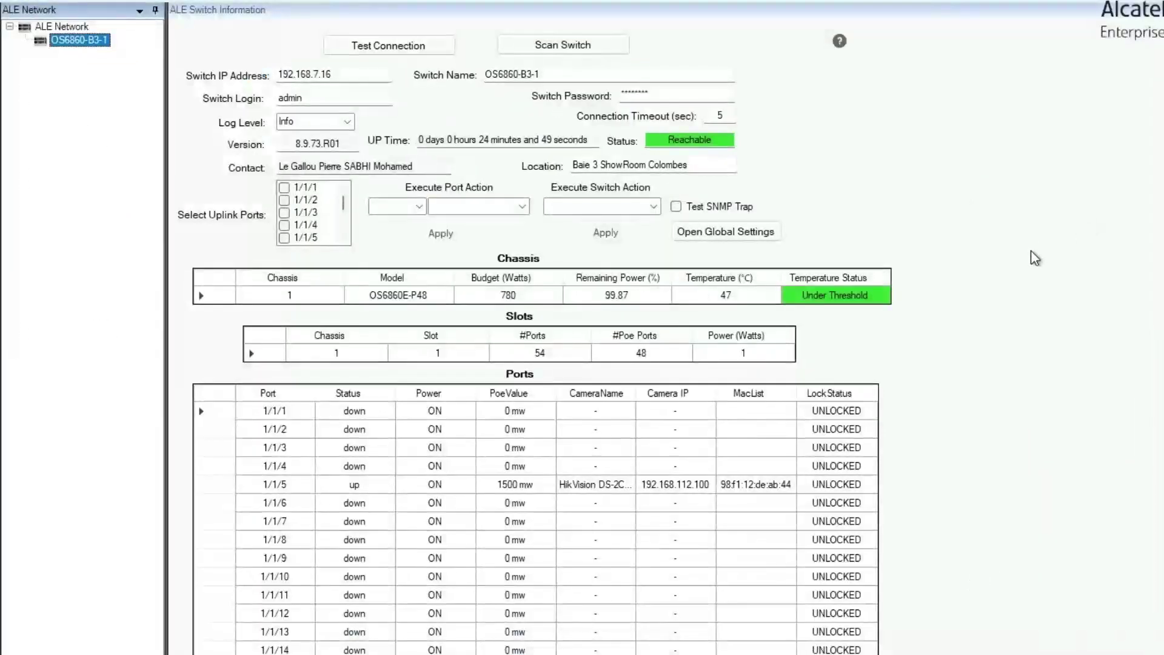
pyautogui.click(545, 487)
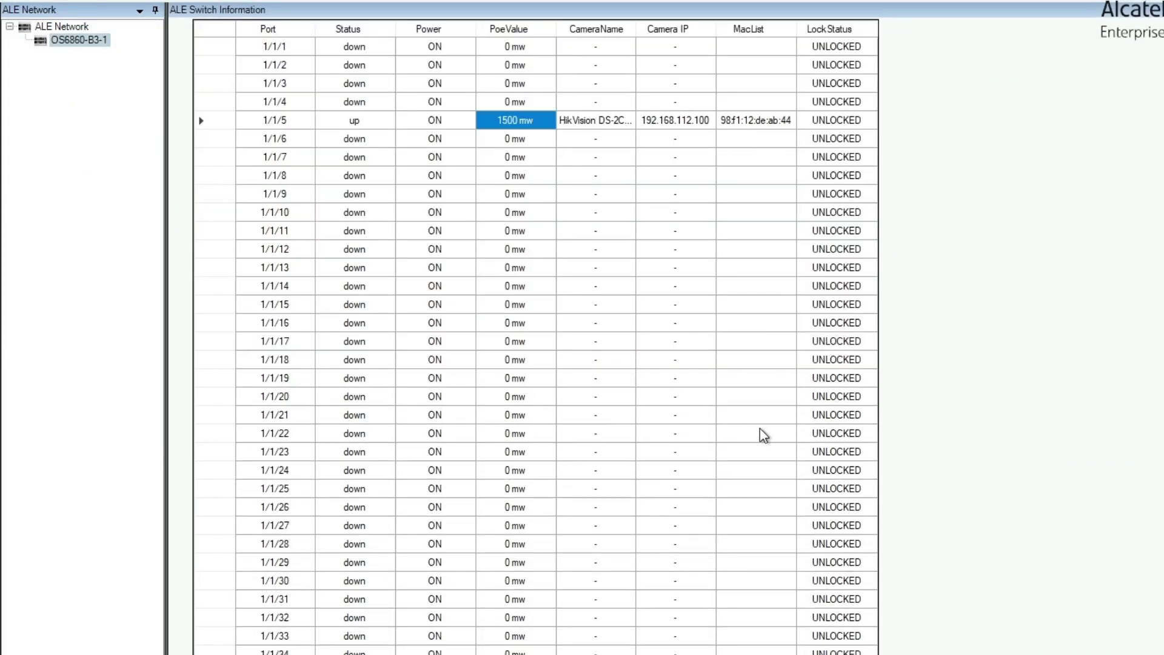
pyautogui.scroll(6, 1006, 461)
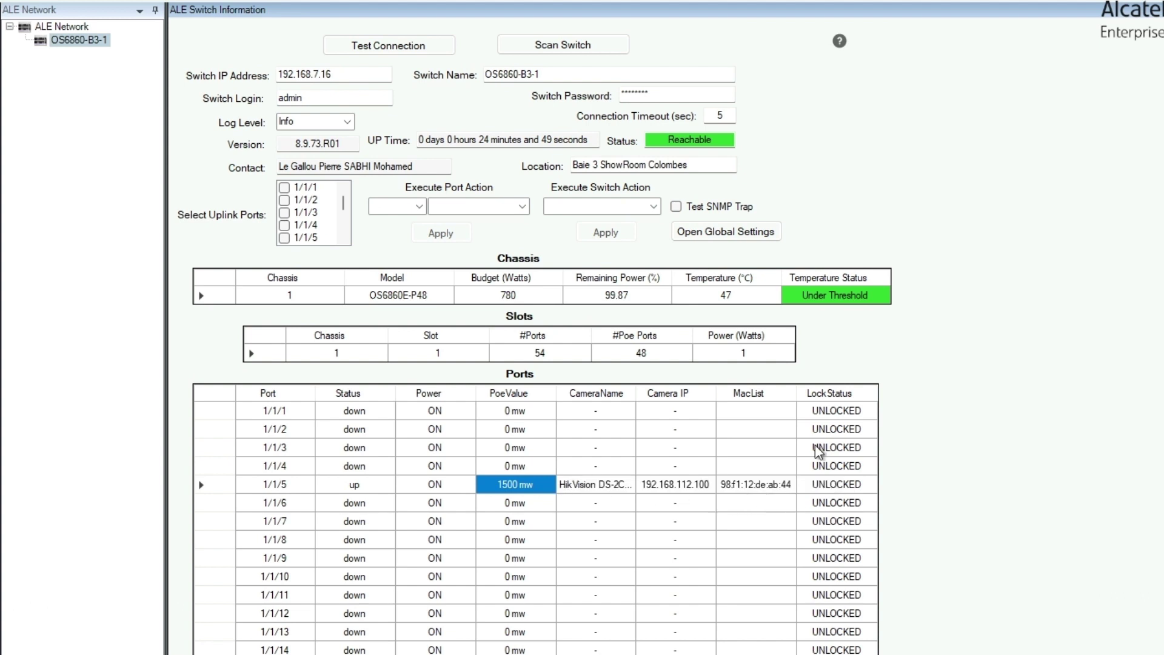
pyautogui.click(394, 206)
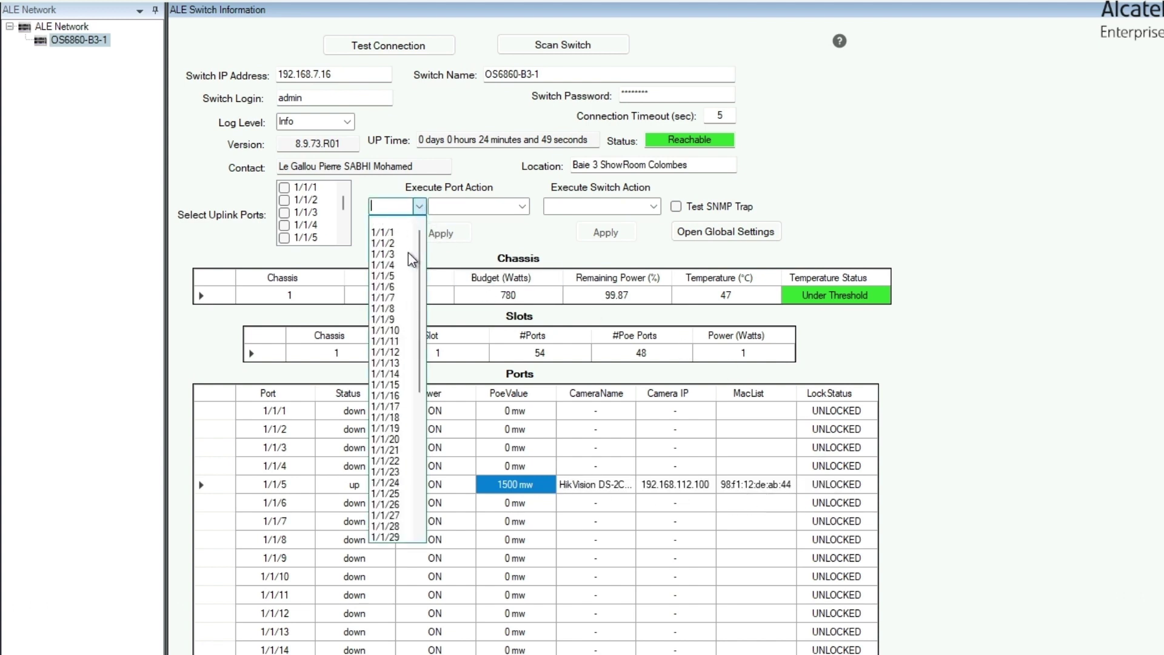
pyautogui.click(388, 275)
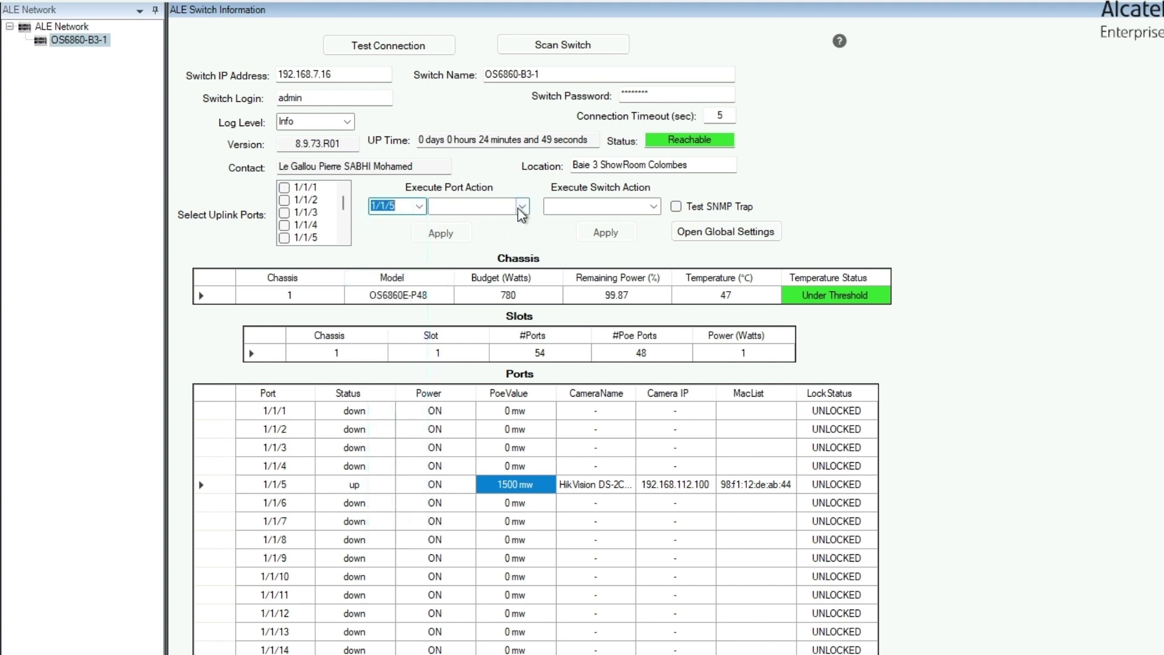
pyautogui.click(520, 206)
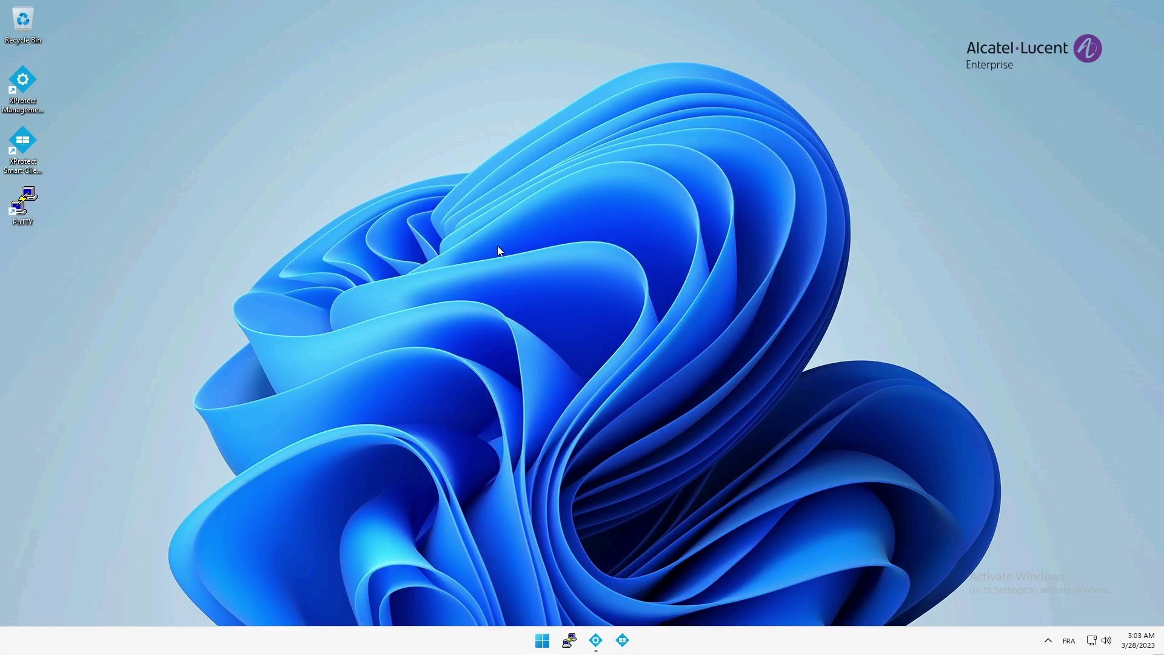
# - Launch XProtect Smart Client and maximise it on the ALE Showroom live view
pyautogui.doubleClick(27, 140)
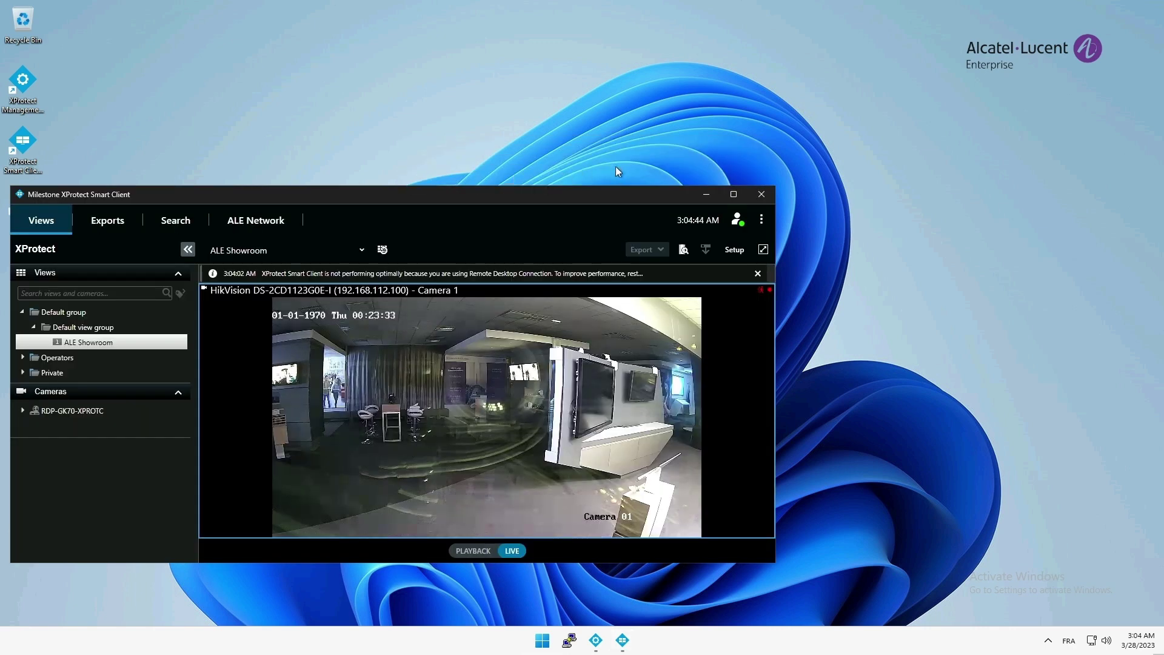
pyautogui.click(737, 195)
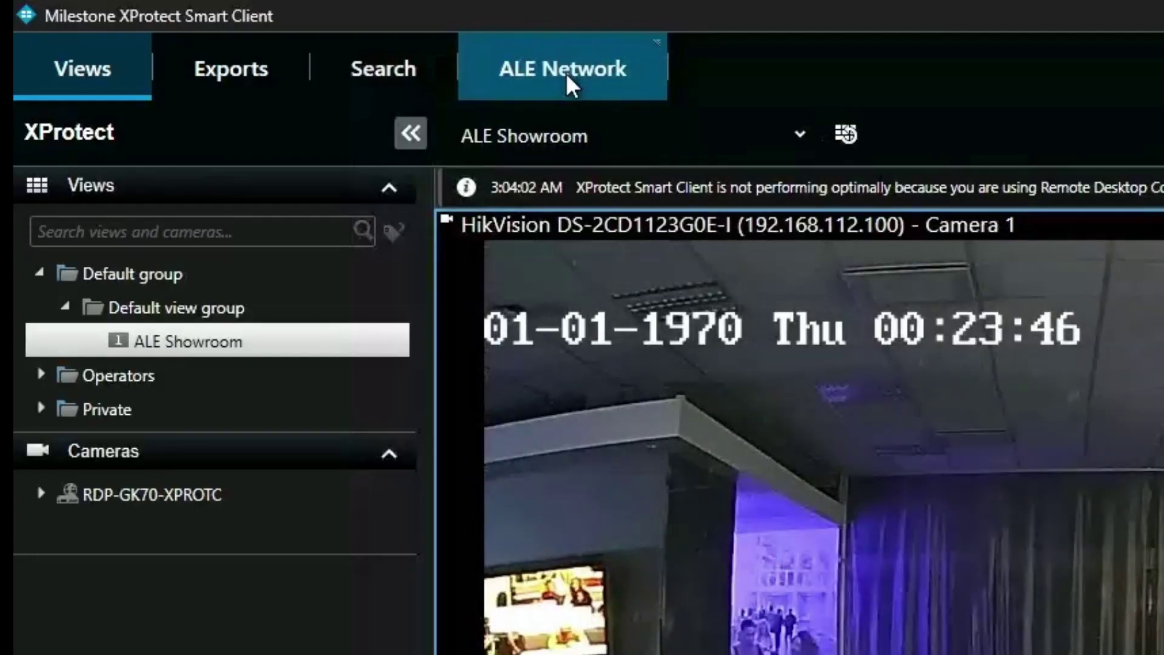
# - On the ALE Network tab, select port 1/1/5, turn Locked (LPS) off, and reset the port
pyautogui.click(565, 73)
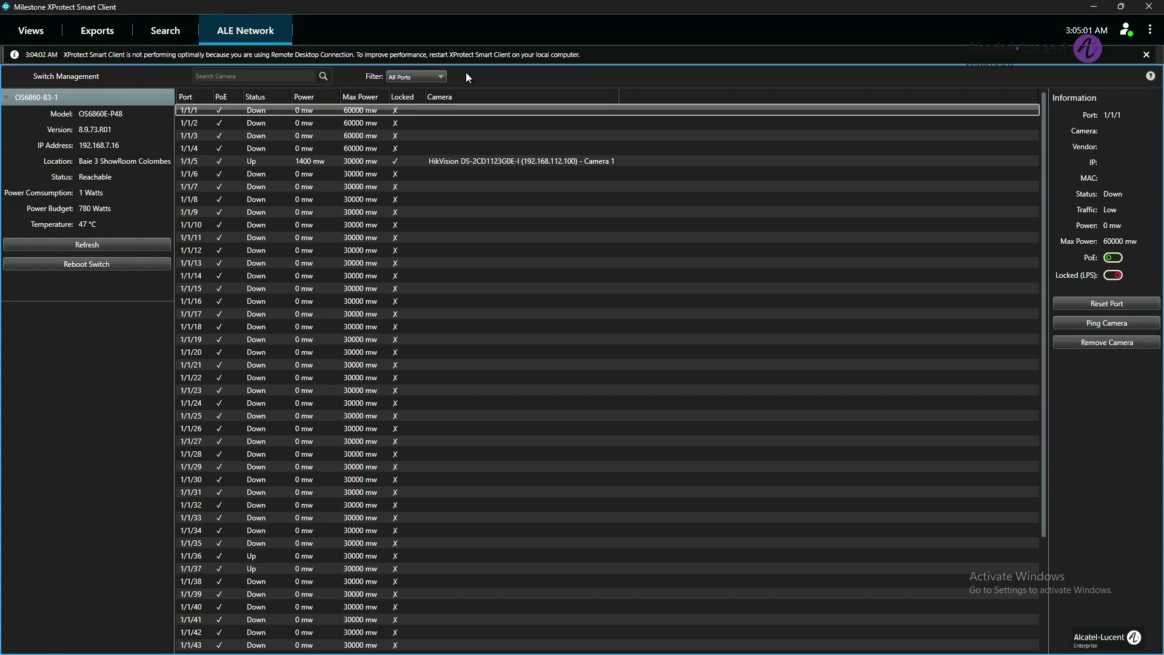
pyautogui.click(475, 164)
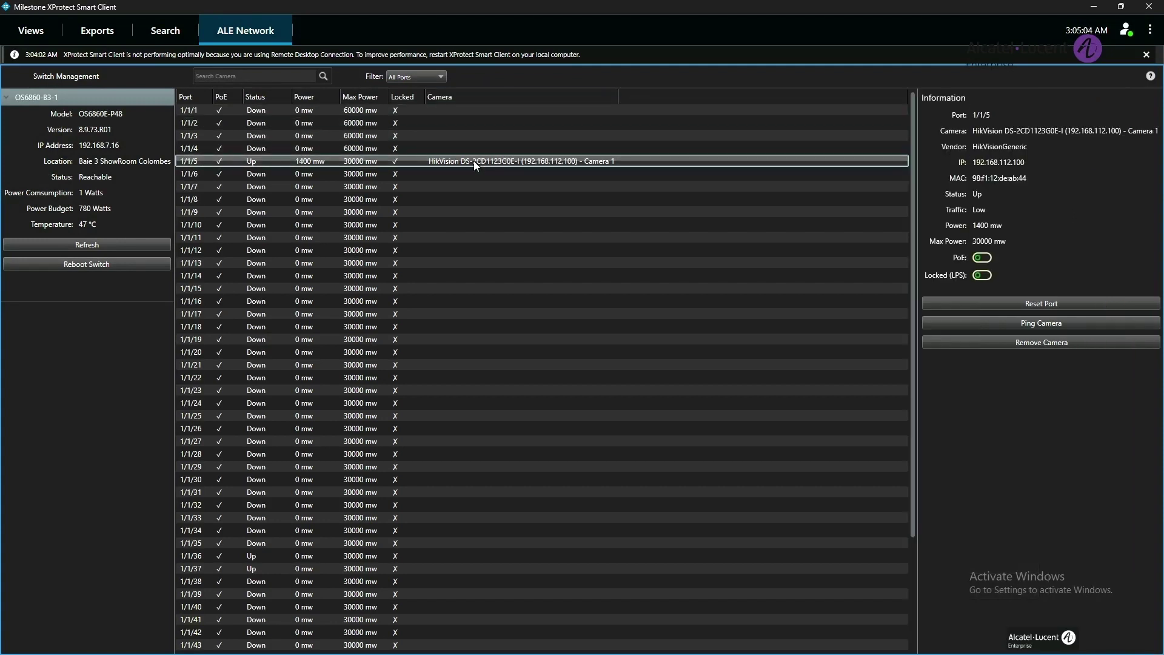
pyautogui.click(982, 276)
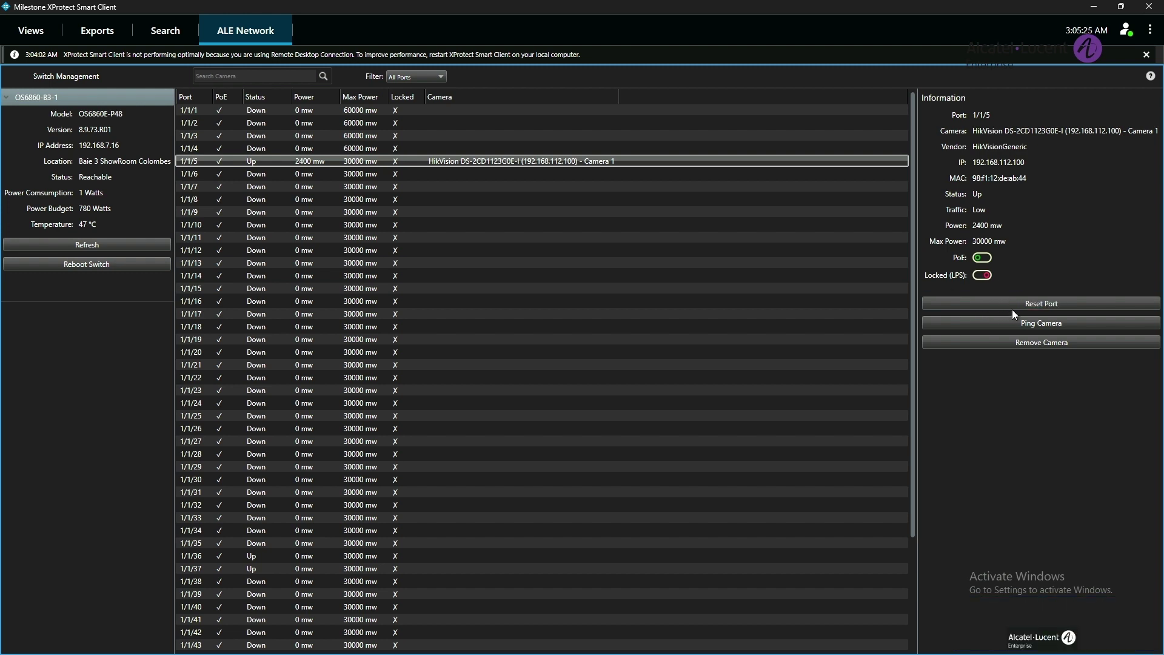
pyautogui.click(1033, 309)
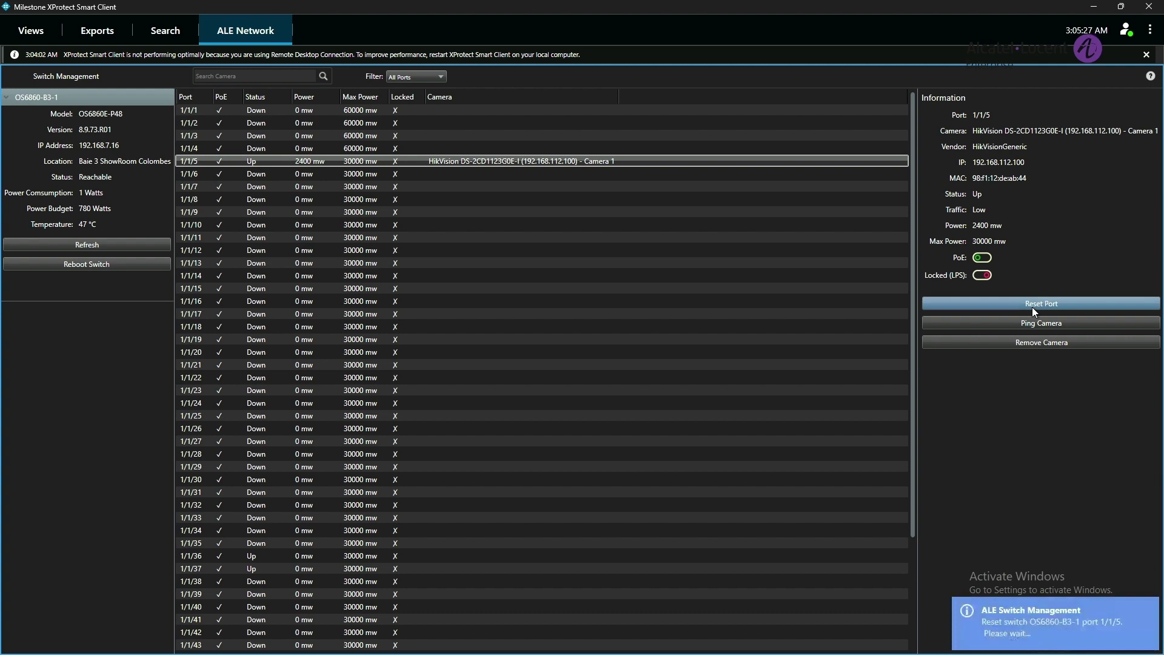
pyautogui.click(1032, 307)
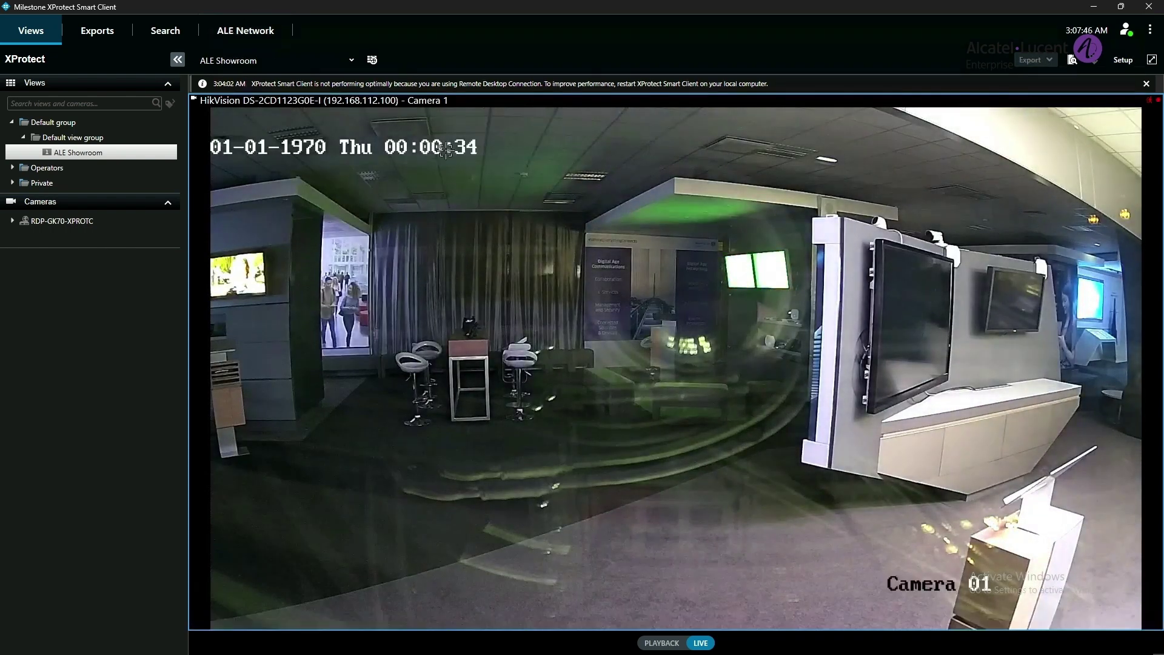
# - Watch Camera 1's live feed resume in the ALE Showroom view after the port reset
pyautogui.moveTo(567, 241)
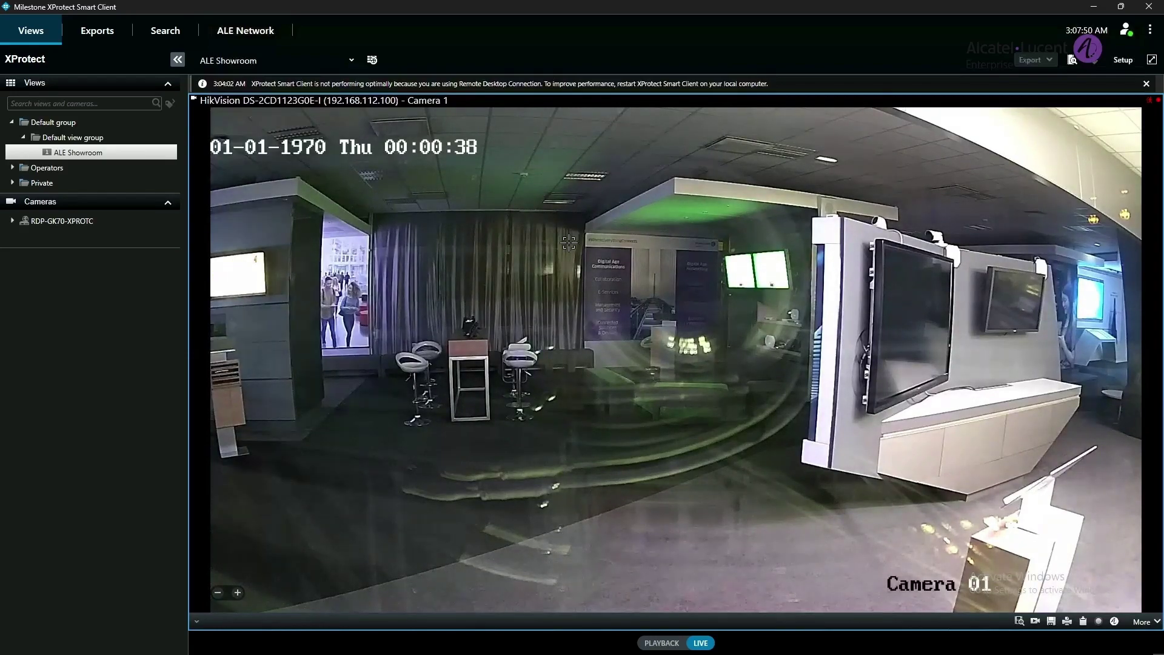